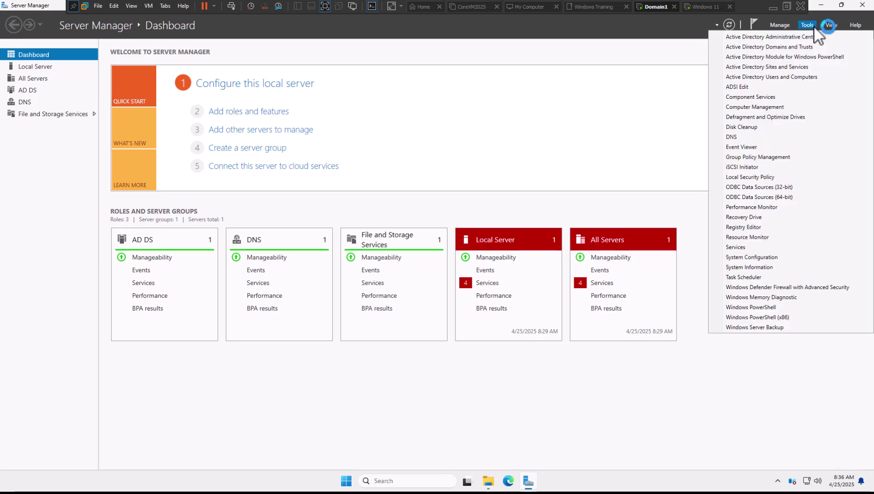
# - Open Group Policy Management, expand itproguide.com to the HR unit, then widen and maximize the console
pyautogui.click(758, 156)
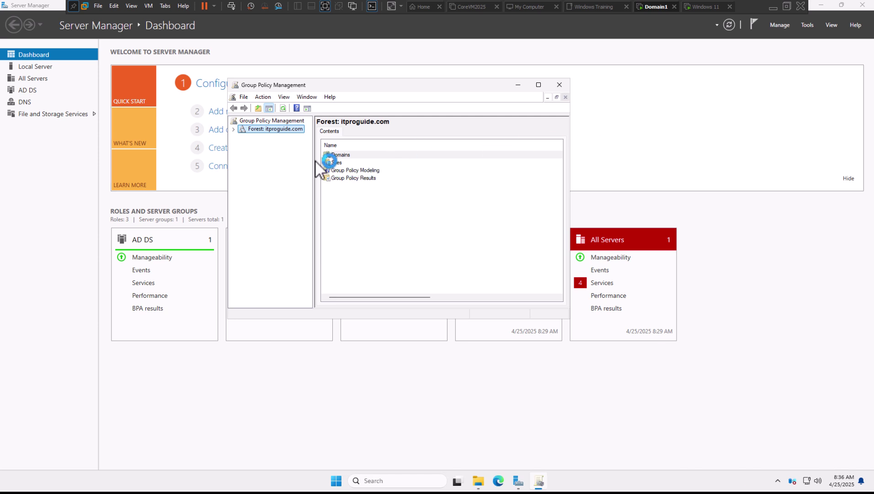
pyautogui.click(233, 129)
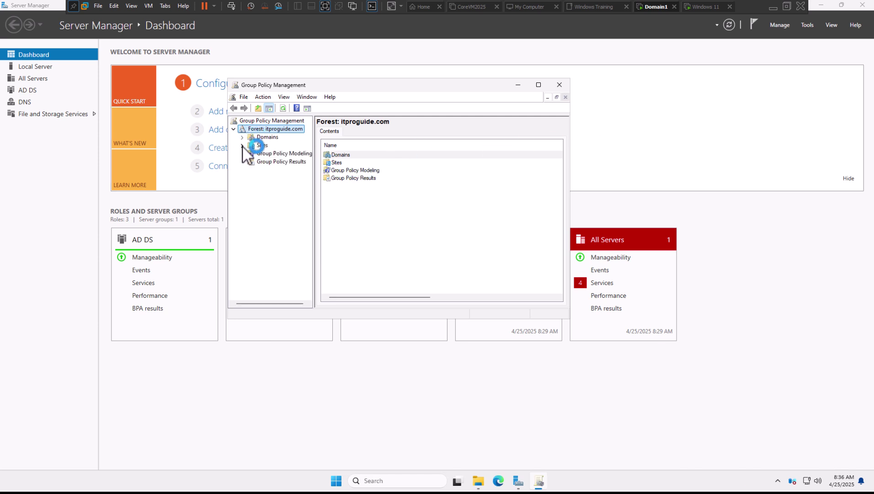
pyautogui.click(242, 138)
pyautogui.click(251, 145)
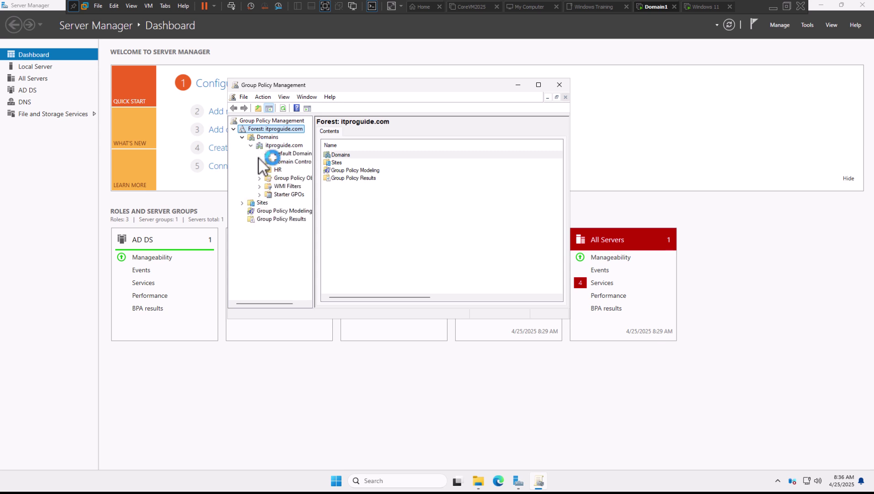
pyautogui.click(277, 169)
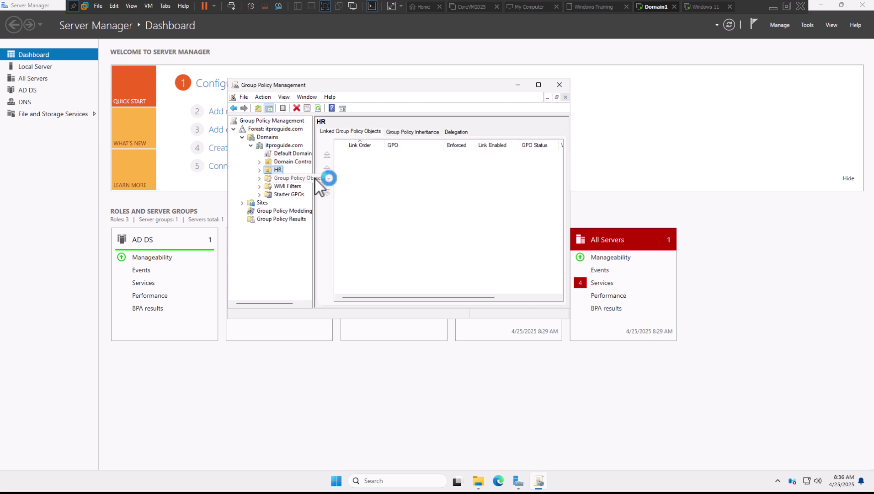
pyautogui.moveTo(314, 179); pyautogui.dragTo(394, 174)
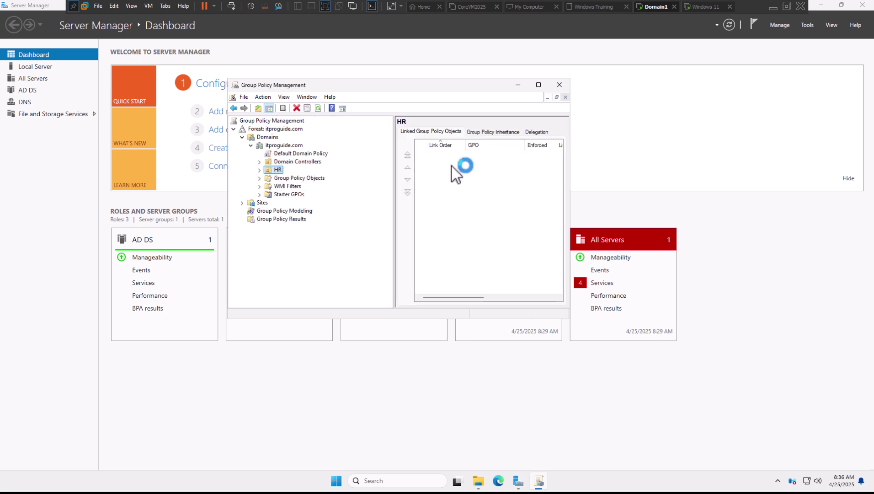
pyautogui.click(539, 85)
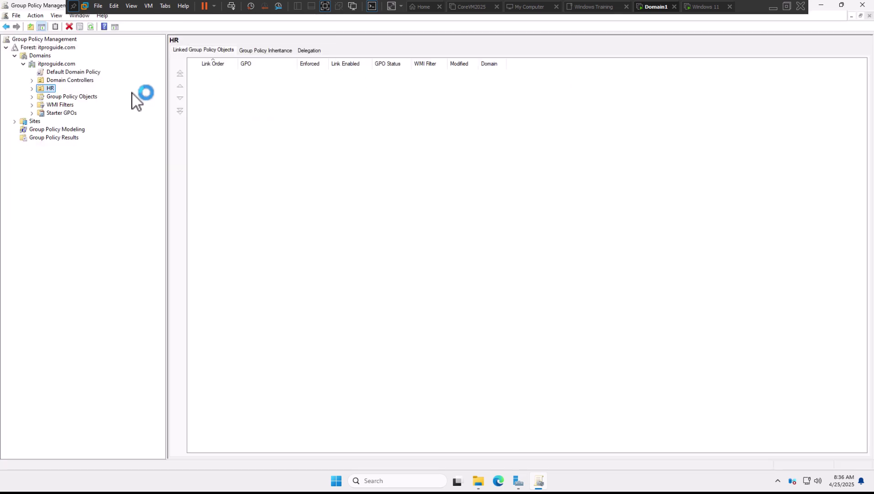
# - Create a new GPO named 'Set-Wallpaper' and link it to the HR organizational unit
pyautogui.rightClick(54, 89)
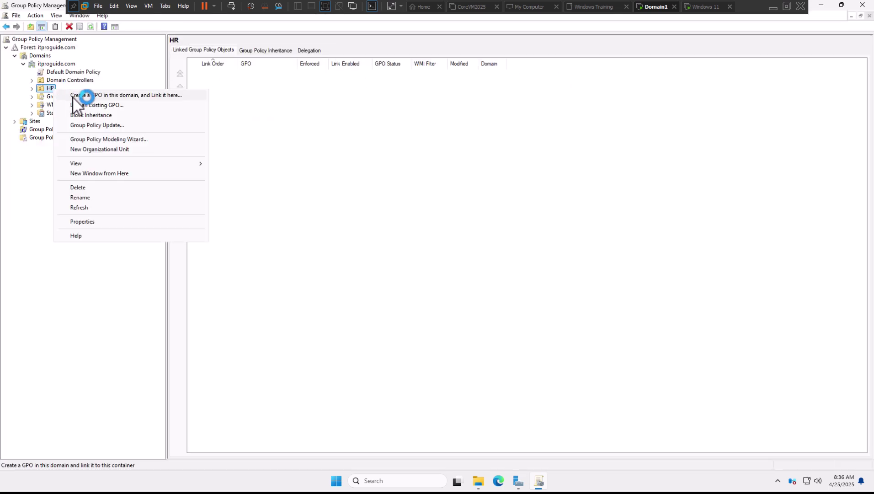
pyautogui.click(73, 95)
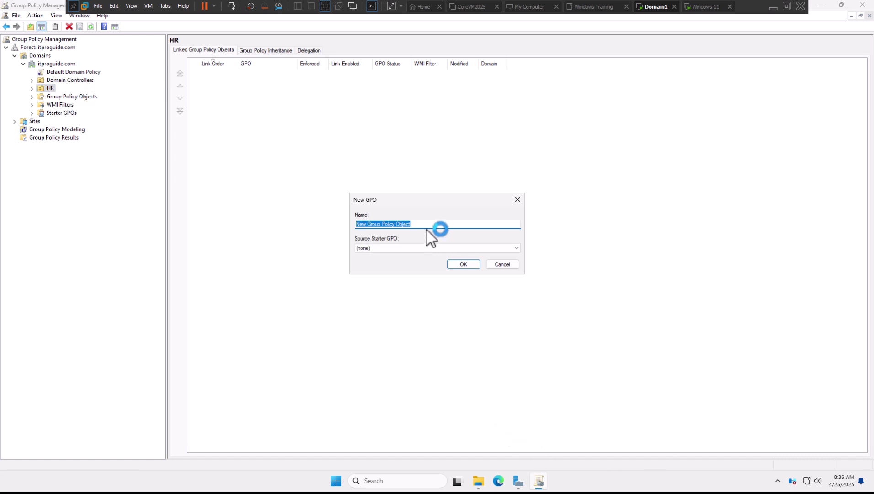
pyautogui.write('Set-Wallpaper')
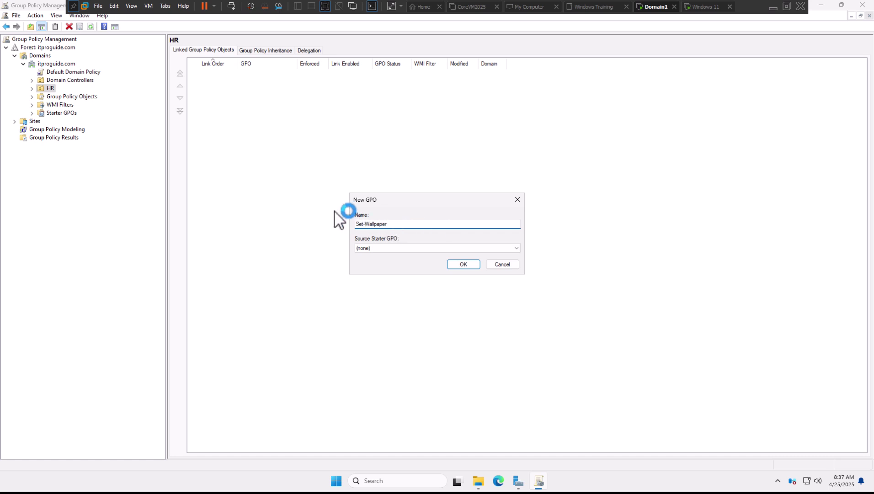
pyautogui.click(466, 264)
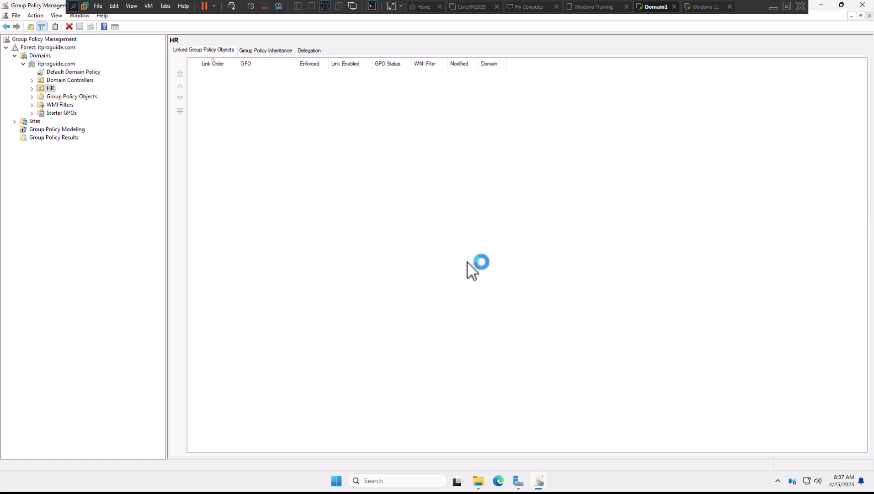
# - Edit Set-Wallpaper and browse to User Configuration > Policies > Administrative Templates > Desktop > Desktop
pyautogui.rightClick(331, 74)
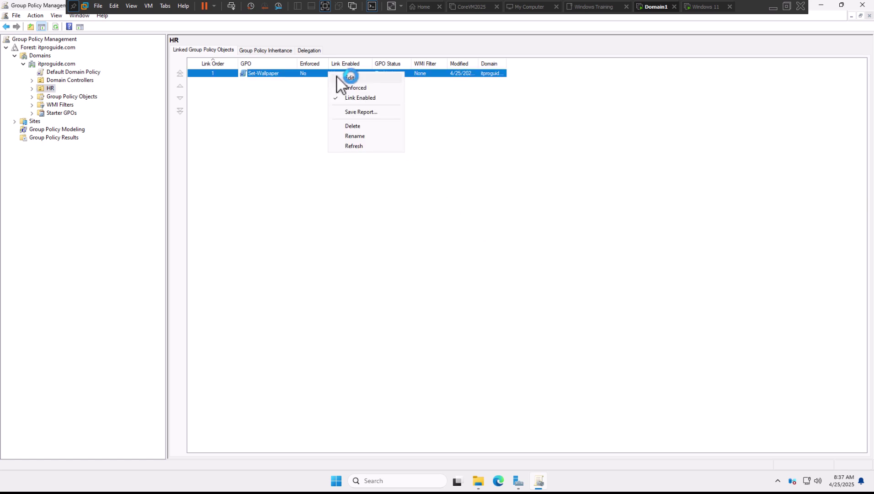
pyautogui.click(337, 79)
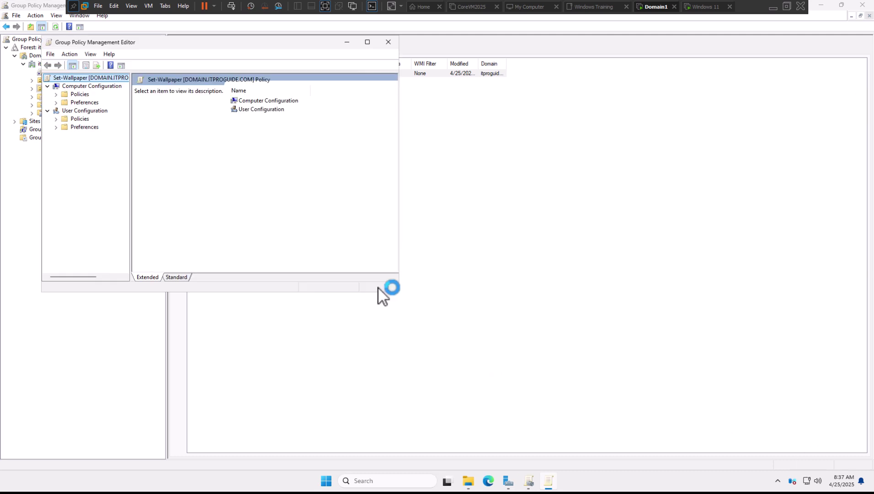
pyautogui.click(87, 111)
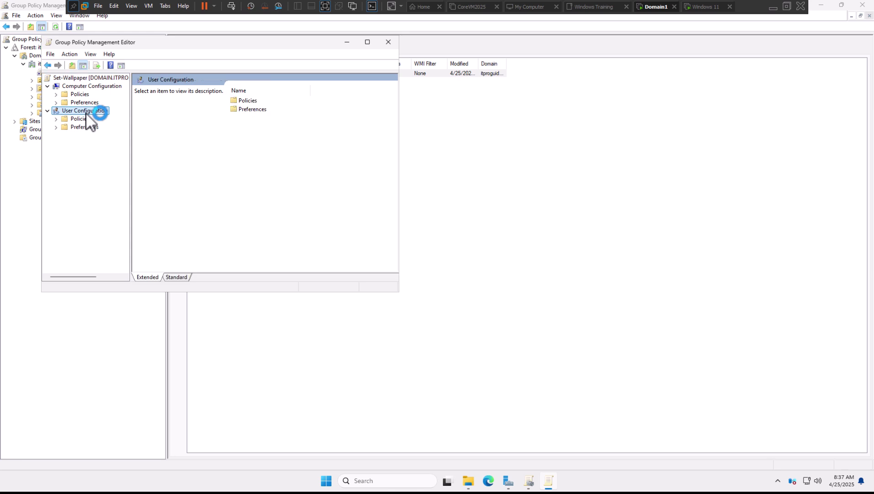
pyautogui.click(56, 127)
pyautogui.click(55, 119)
pyautogui.click(84, 141)
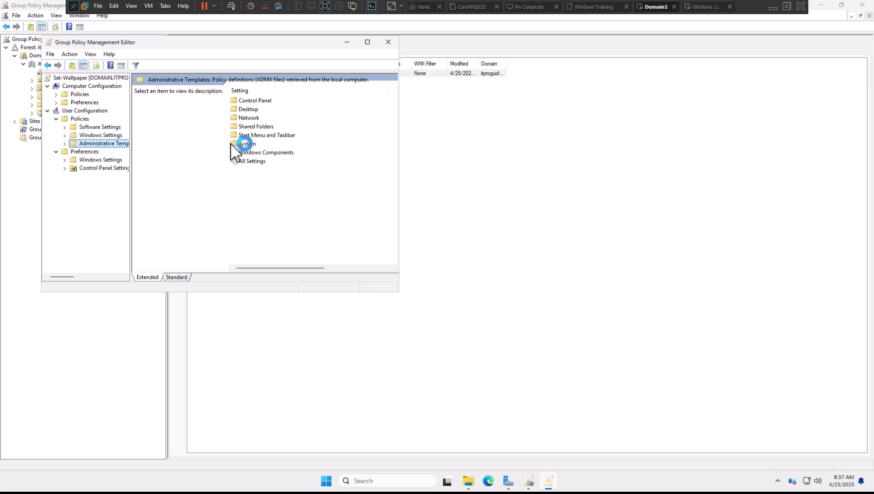
pyautogui.doubleClick(250, 110)
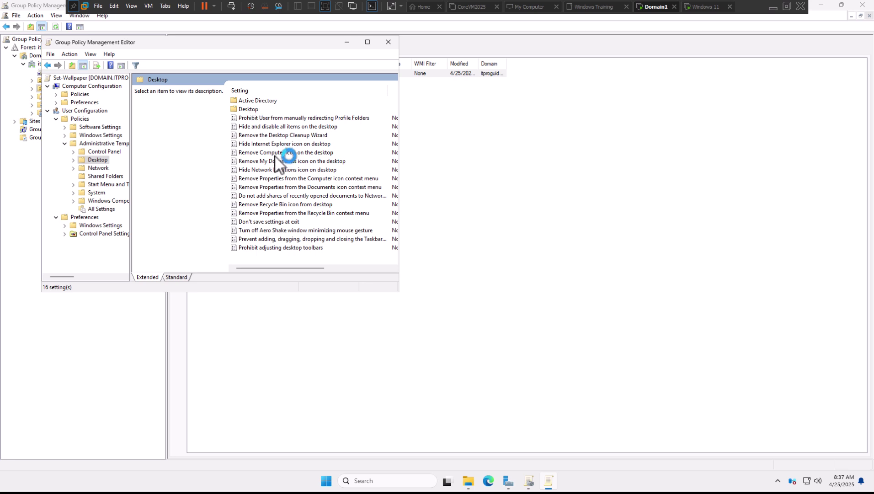
pyautogui.doubleClick(251, 110)
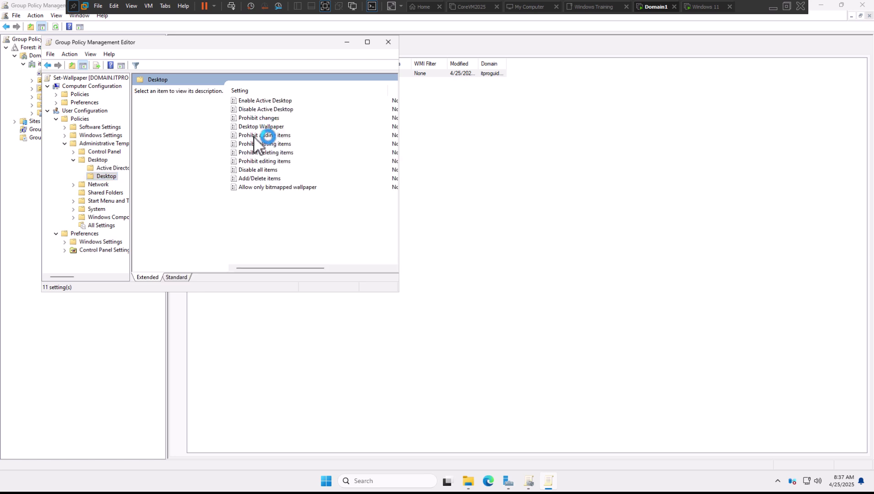
# - Enable the Desktop Wallpaper setting and select its Wallpaper Name field
pyautogui.doubleClick(259, 128)
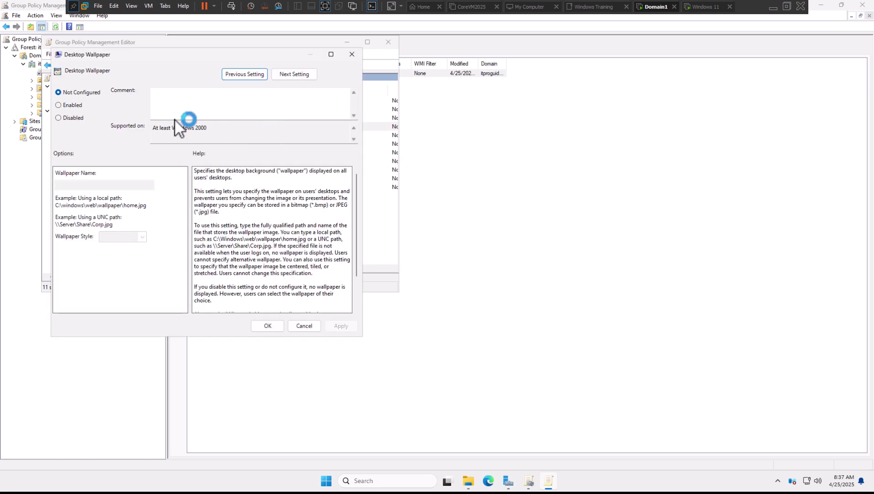
pyautogui.click(79, 107)
pyautogui.click(96, 184)
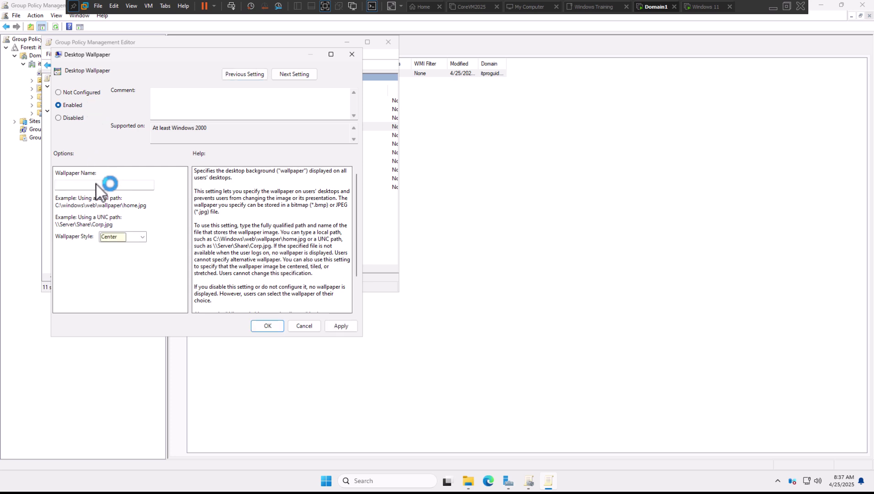
pyautogui.click(469, 485)
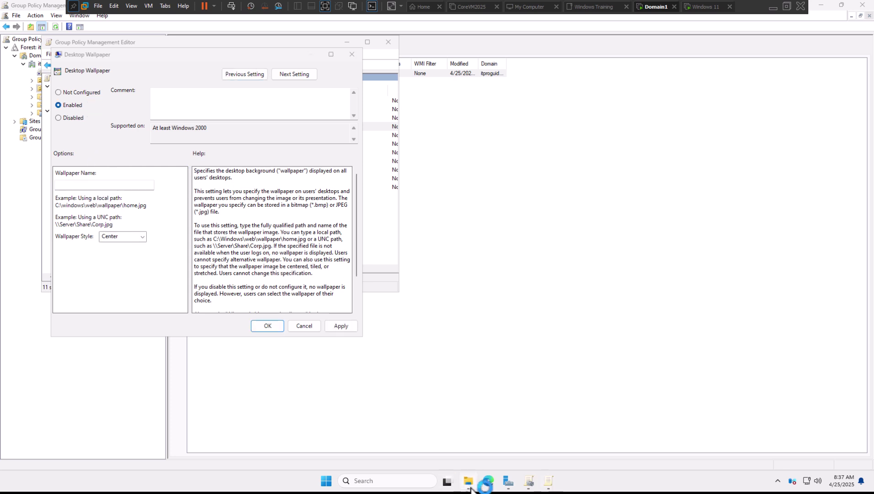
# - Copy the wall image and paste it into the root of Local Disk (C:)
pyautogui.click(276, 218)
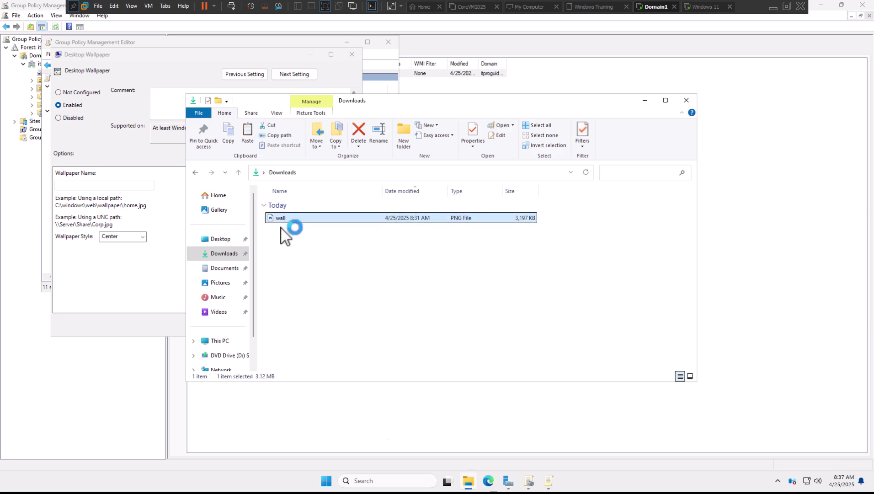
pyautogui.rightClick(274, 223)
pyautogui.click(303, 386)
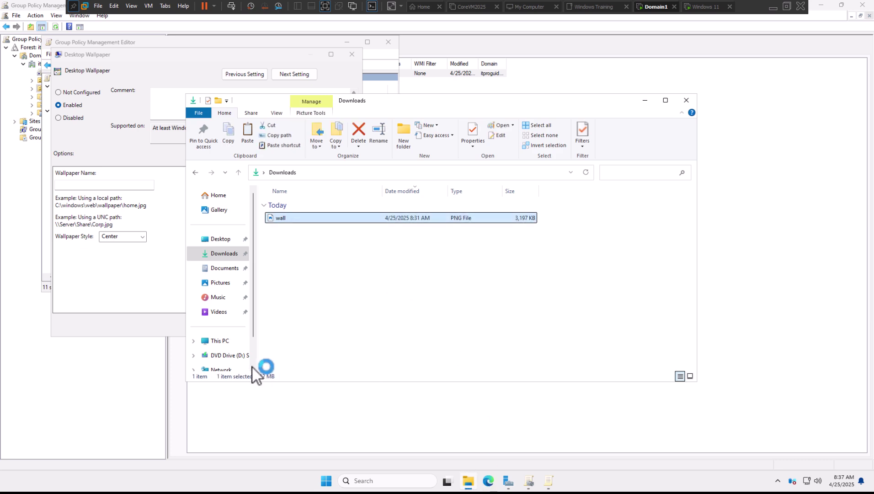
pyautogui.click(220, 338)
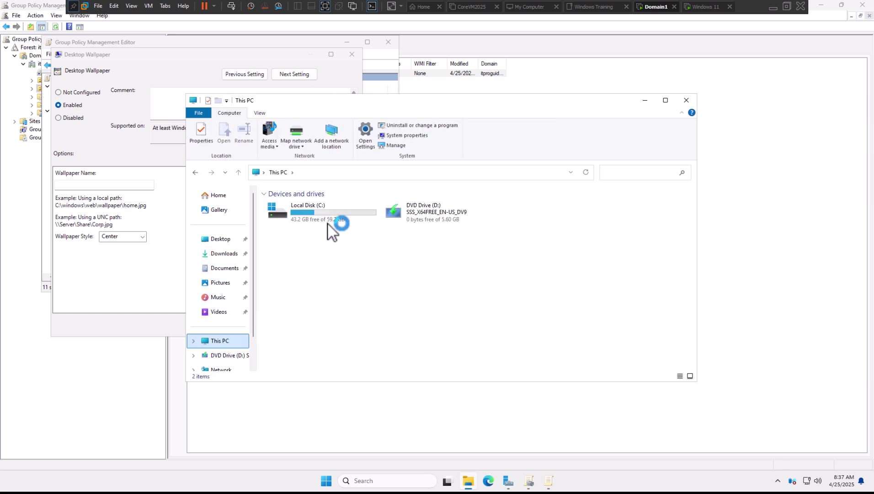
pyautogui.doubleClick(329, 222)
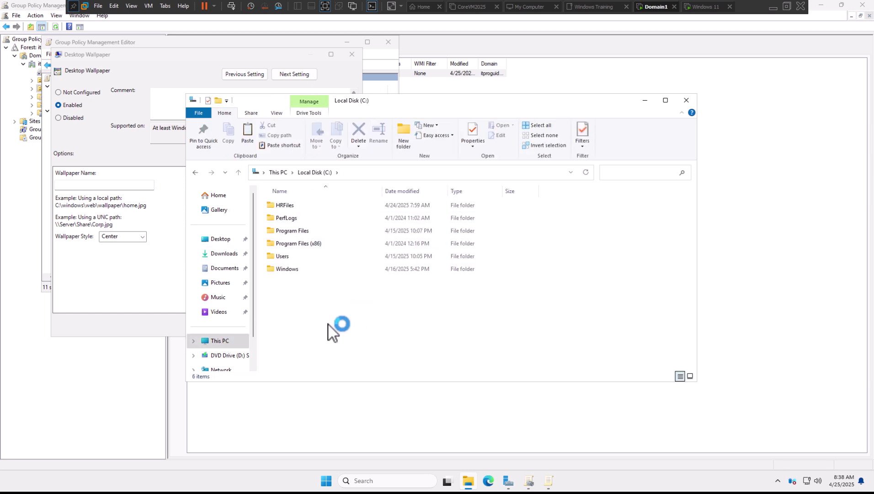
pyautogui.rightClick(318, 309)
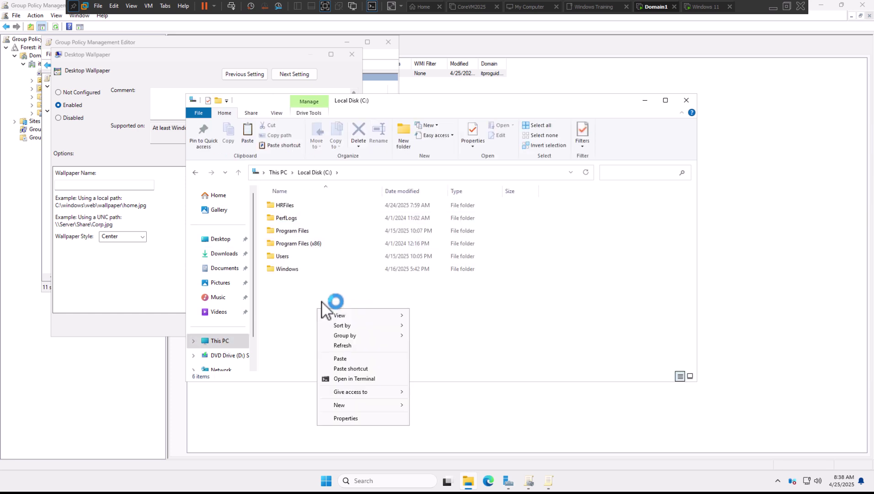
pyautogui.click(334, 356)
# - Create a folder named 'shared' on C: and move wall.png into it
pyautogui.rightClick(307, 316)
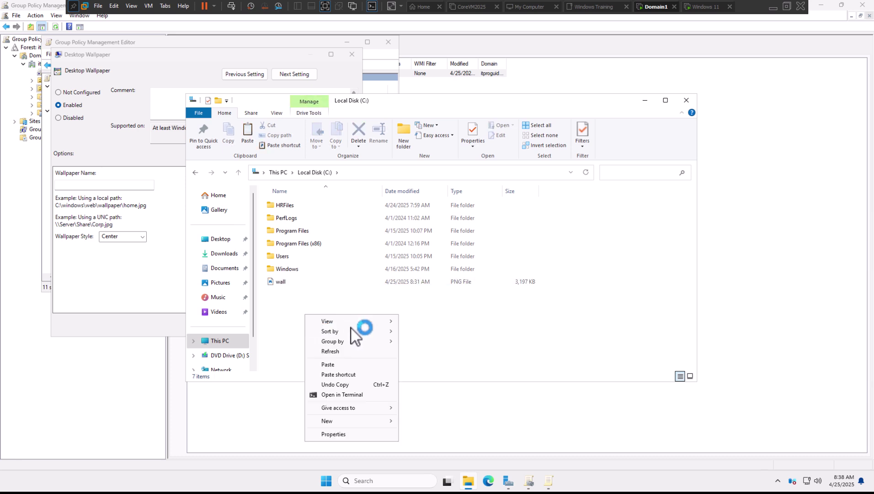
pyautogui.moveTo(357, 421)
pyautogui.click(417, 421)
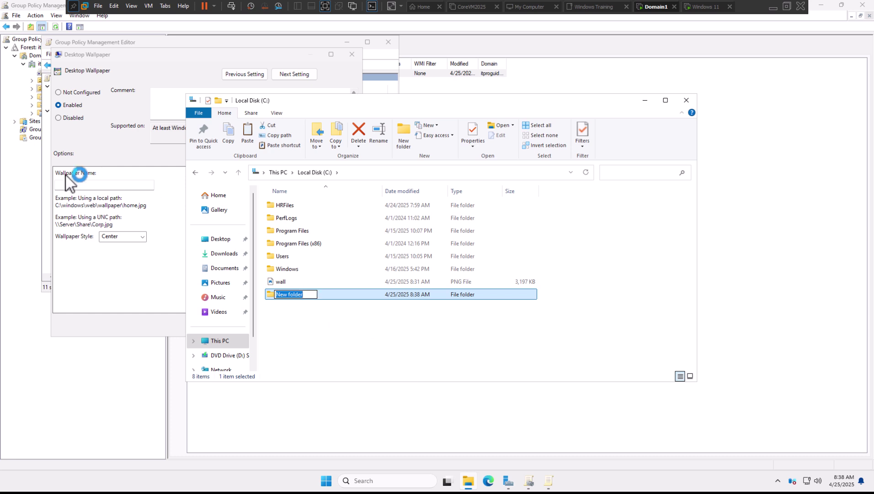
pyautogui.write('shared')
pyautogui.press('Return')
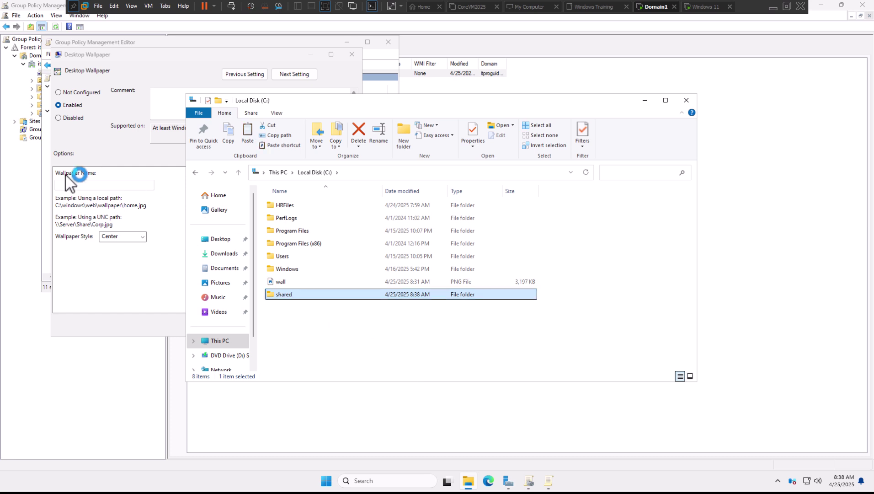
pyautogui.moveTo(287, 282); pyautogui.dragTo(300, 294)
pyautogui.click(301, 286)
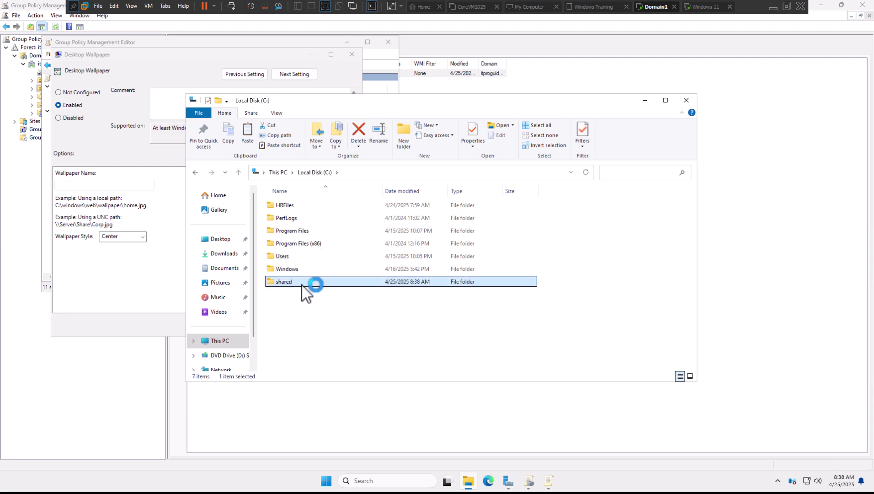
# - Share the 'shared' folder over the network, granting Everyone Read access
pyautogui.rightClick(303, 285)
pyautogui.moveTo(351, 146)
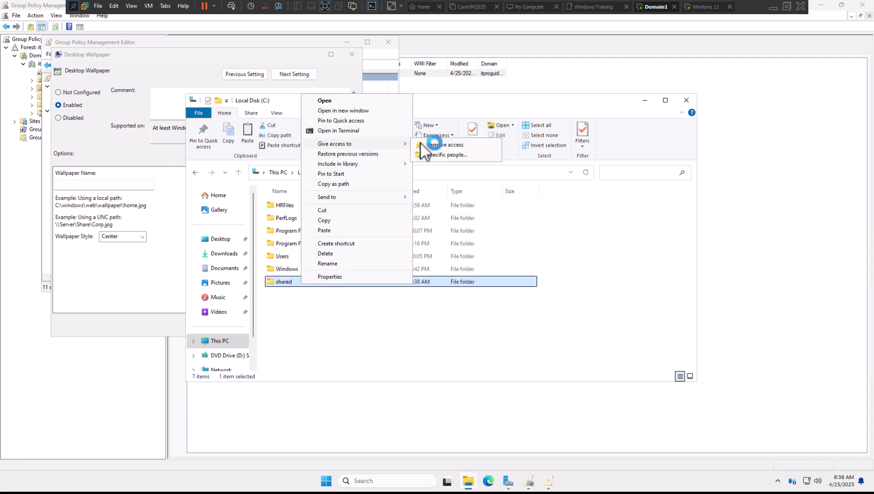
pyautogui.click(458, 155)
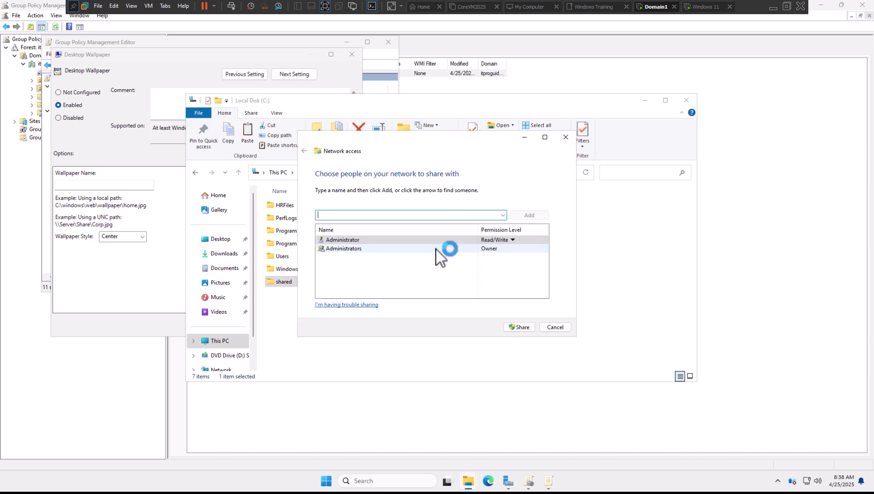
pyautogui.write('ever')
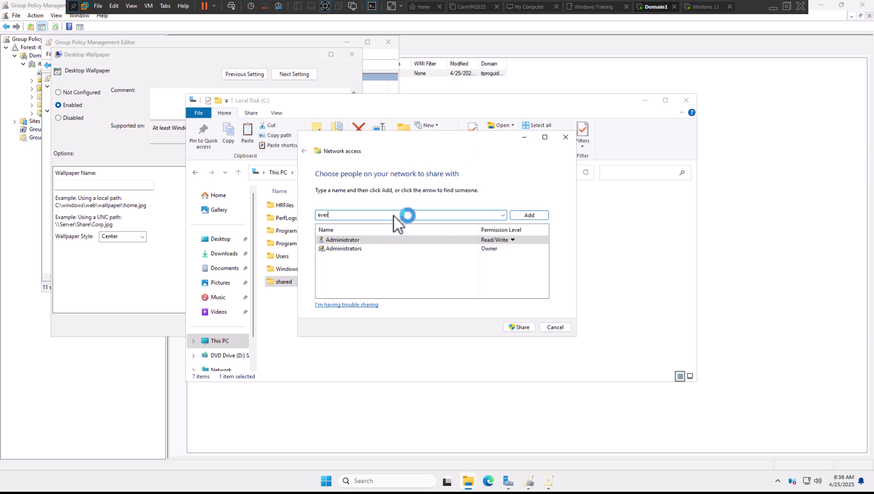
pyautogui.write('yone')
pyautogui.click(533, 215)
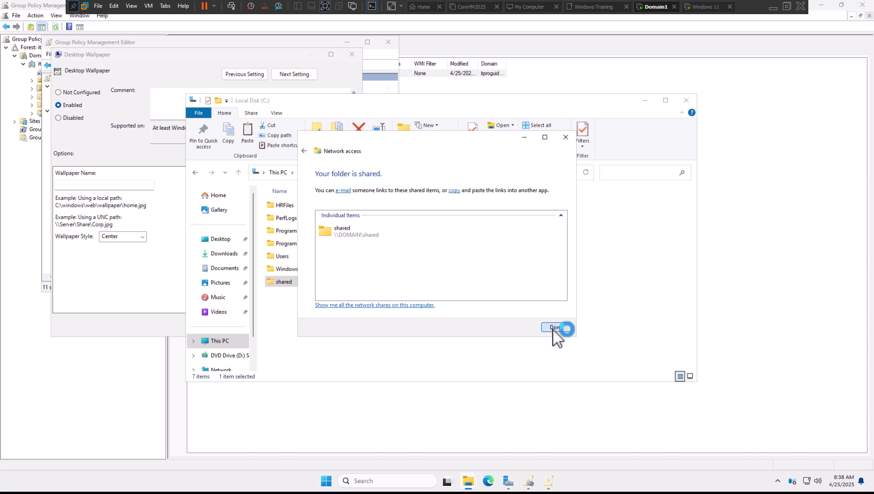
pyautogui.click(554, 327)
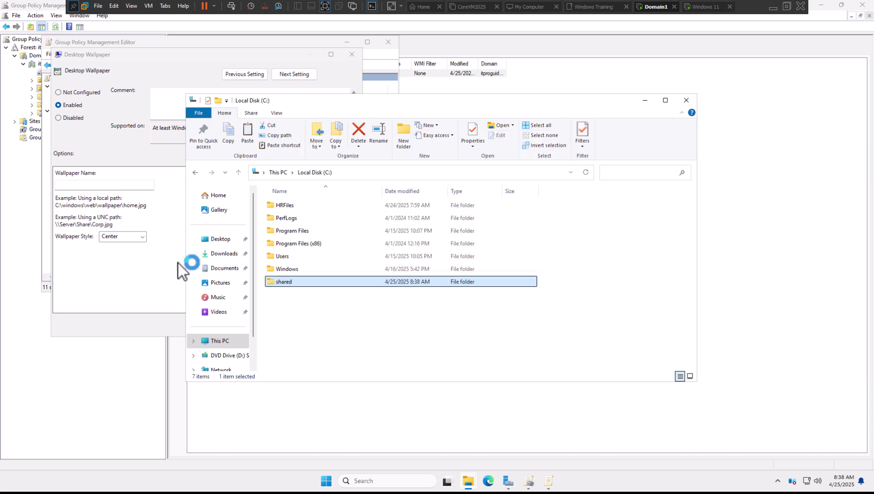
# - Set Wallpaper Name to \\DOMAIN\shared\wall.png with Fill style, then apply and close
pyautogui.click(101, 185)
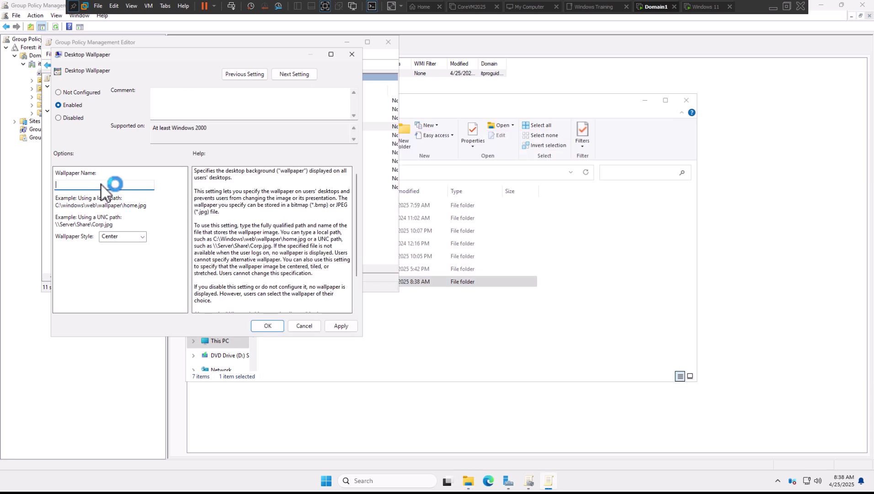
pyautogui.write('\\\\')
pyautogui.write('DOMAIN\\')
pyautogui.write('shared')
pyautogui.write('\\wallpa')
pyautogui.press('BackSpace')
pyautogui.write('png')
pyautogui.click(133, 237)
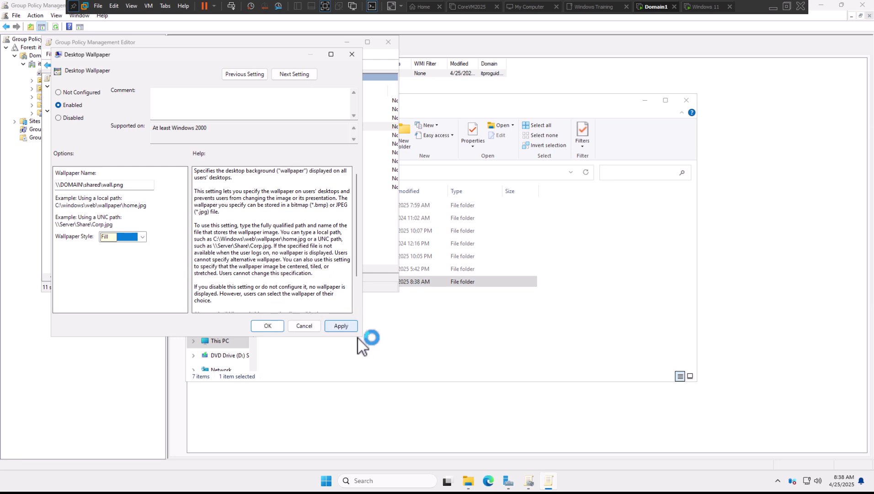
pyautogui.click(346, 329)
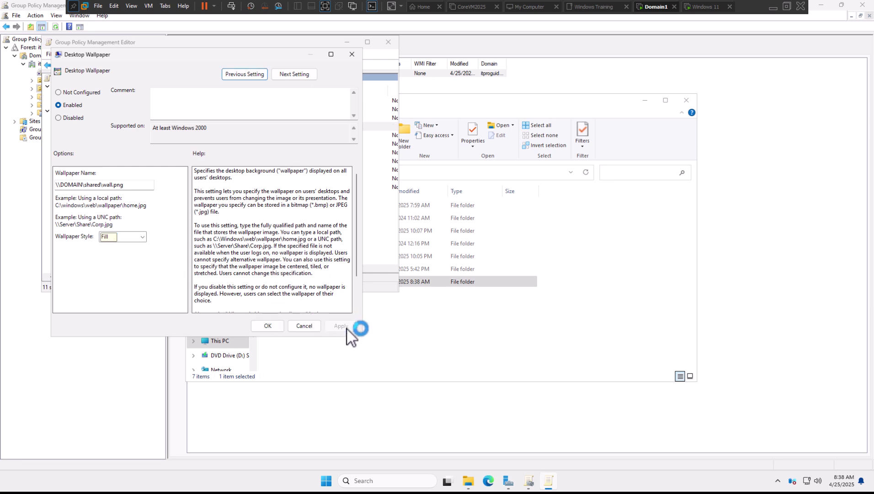
pyautogui.click(274, 326)
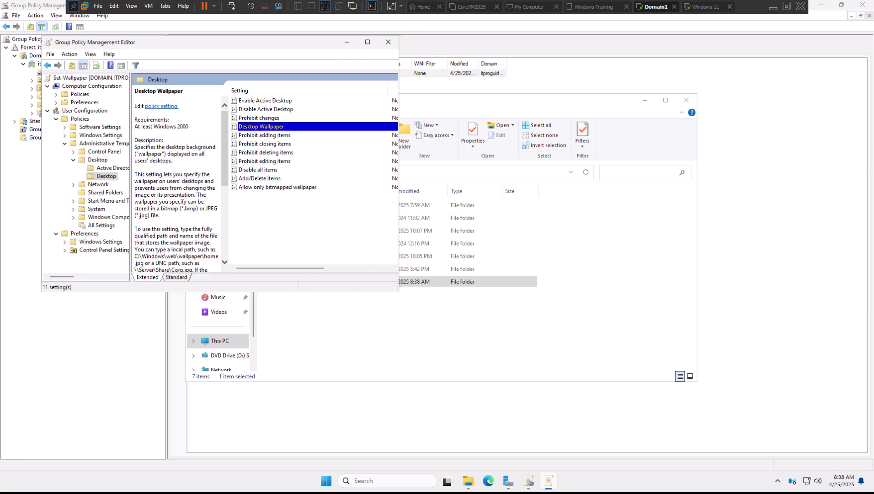
# - Sign in to the Windows 11 client as domain administrator and launch Command Prompt as administrator
pyautogui.click(325, 480)
pyautogui.write('cmd')
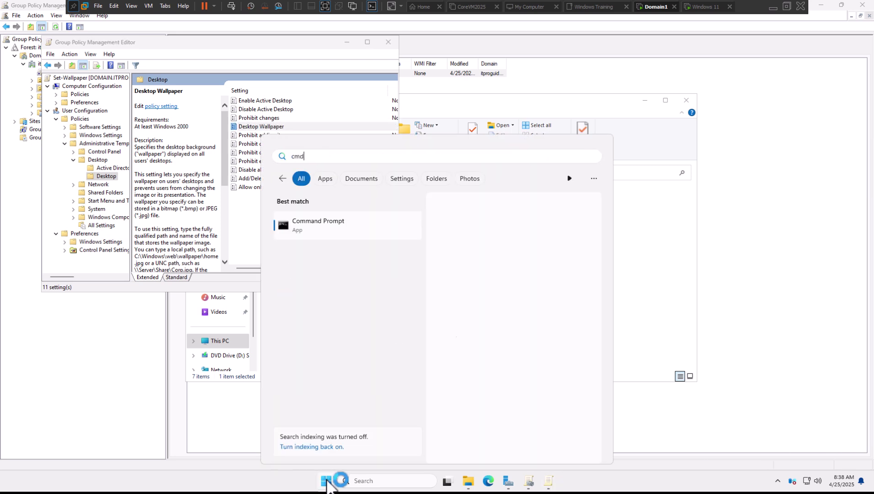
pyautogui.press('Return')
pyautogui.hotkey('ctrl', 'Tab')
pyautogui.write('•••')
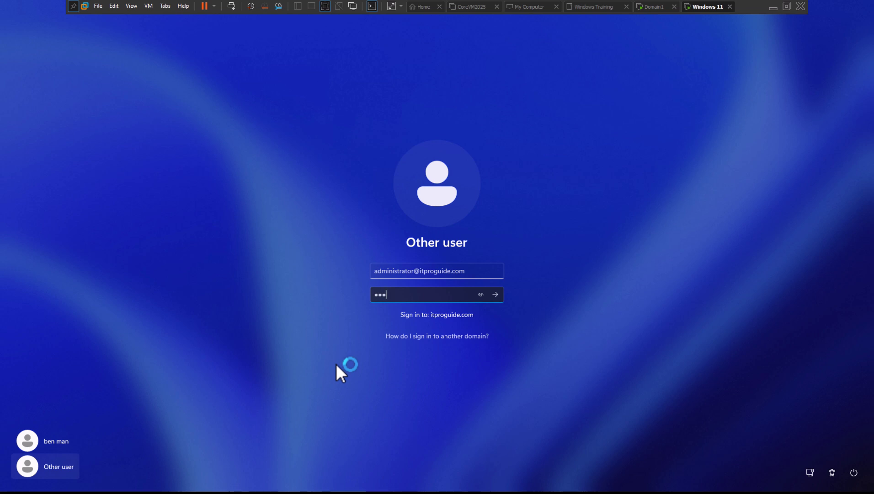
pyautogui.write('•••••')
pyautogui.press('Return')
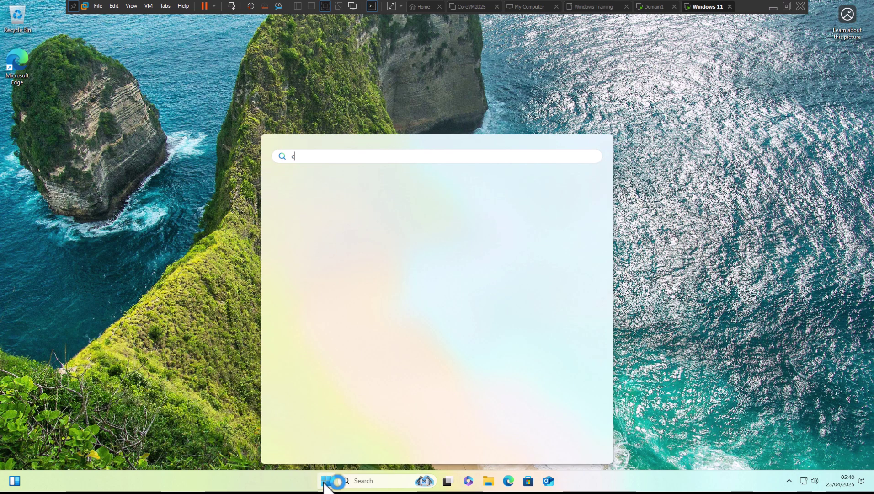
pyautogui.press('Return')
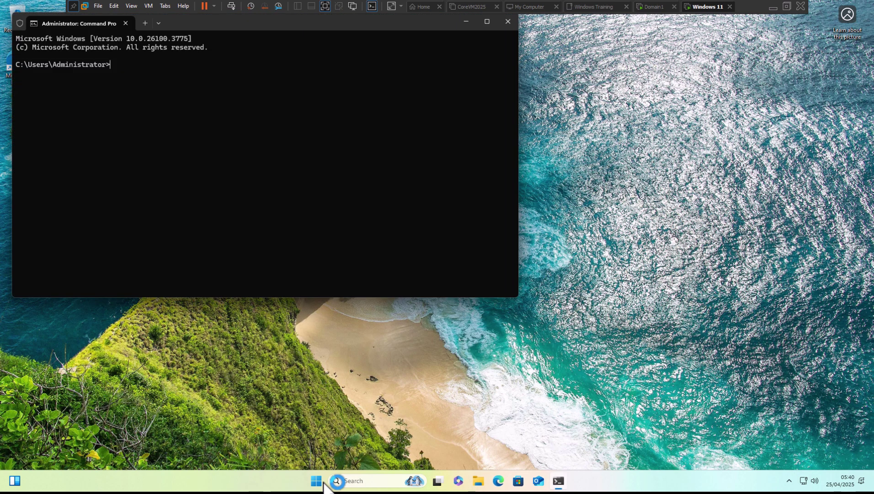
# - Run gpupdate /force, then run shutdown -r to restart the client
pyautogui.write('gpupdate /')
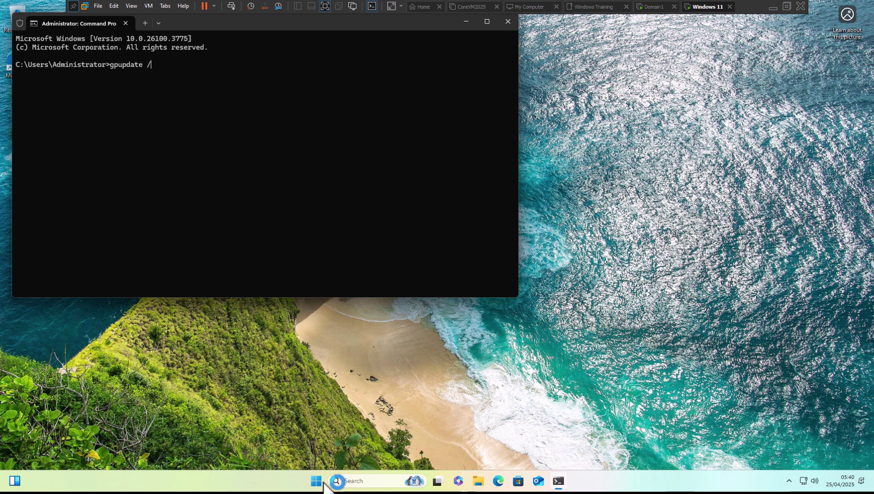
pyautogui.write('force')
pyautogui.press('Return')
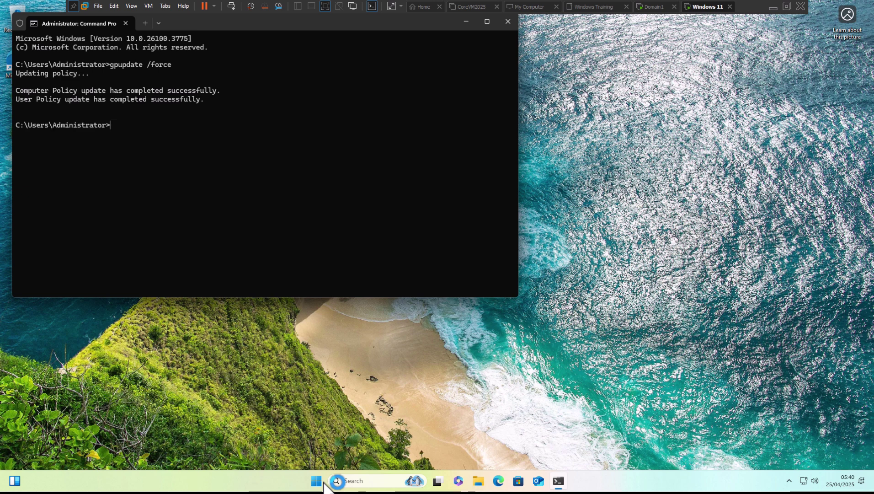
pyautogui.write('shutdown -r')
pyautogui.press('Return')
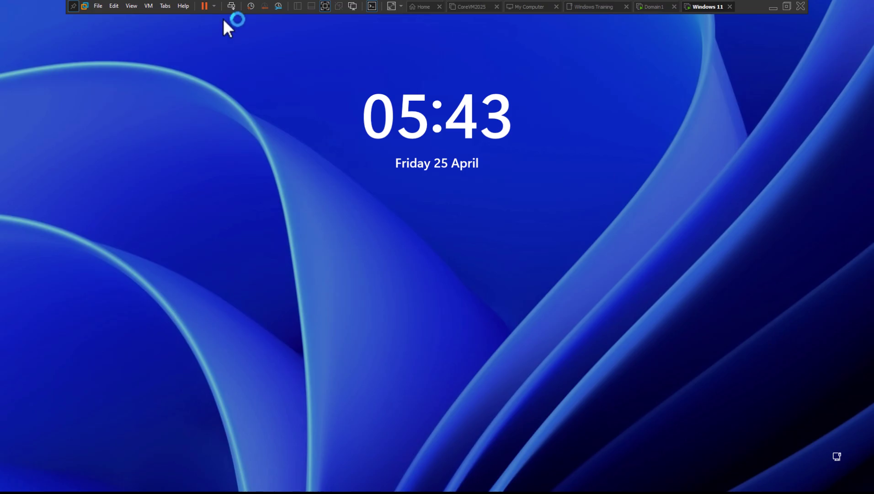
# - Sign in through Other user with the HR user's username and password
pyautogui.click(231, 6)
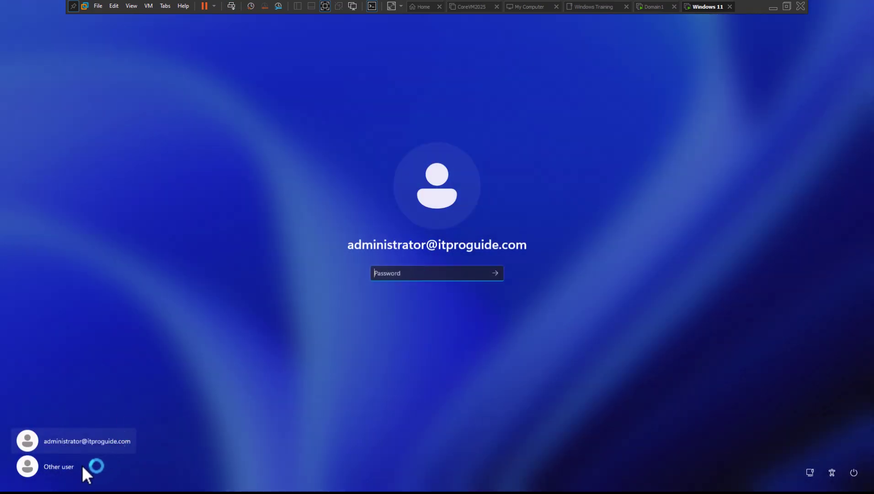
pyautogui.click(83, 466)
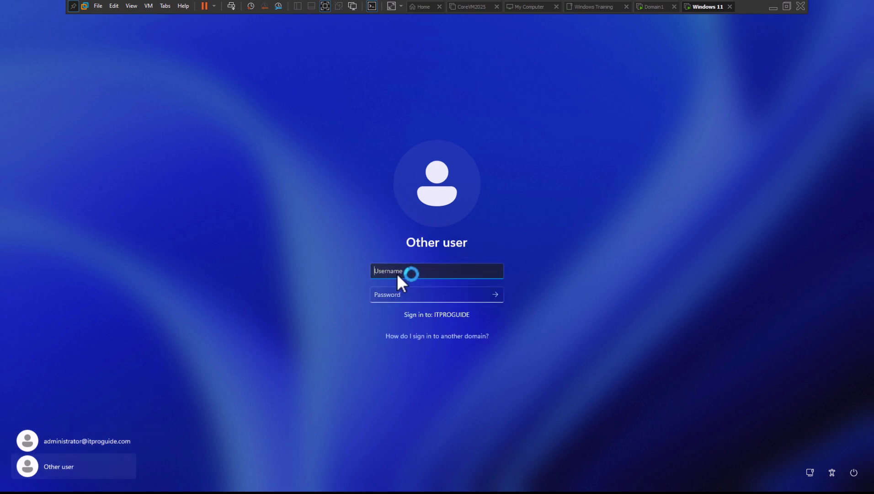
pyautogui.write('ben')
pyautogui.press('Tab')
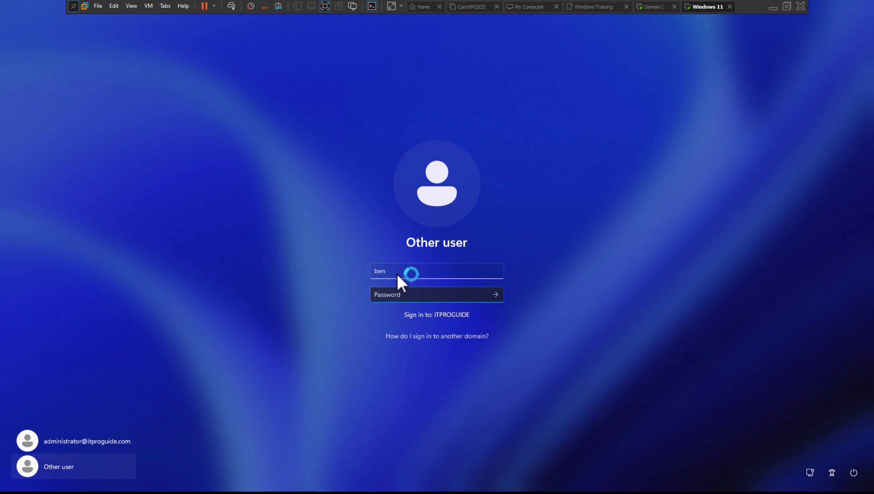
pyautogui.write('Pa')
pyautogui.press('Return')
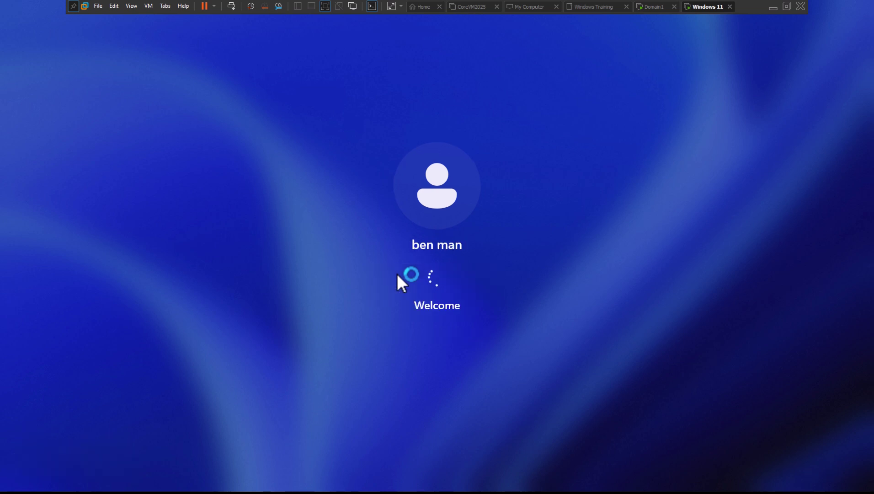